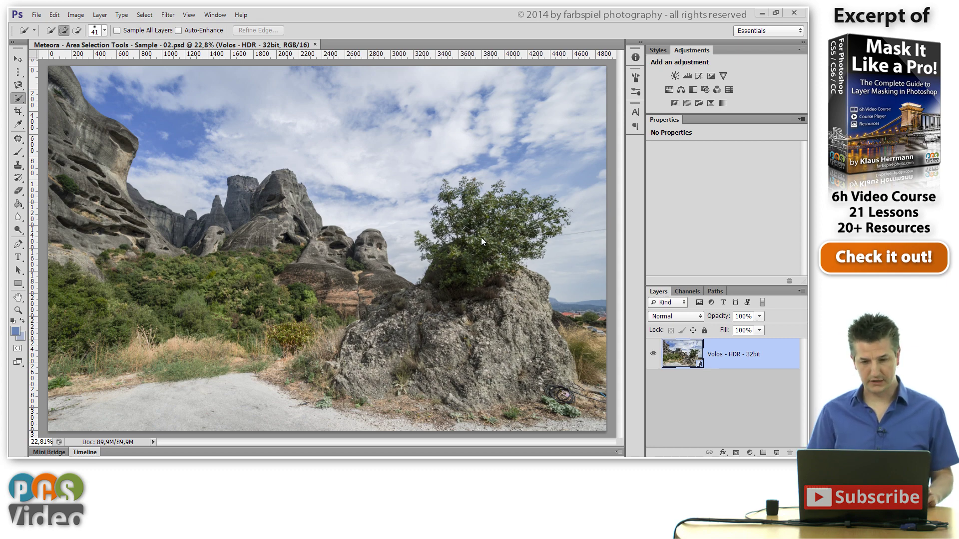
Zoom in and pan until the bush on top of the rock, including its top, fills the canvas.
{"action": "scroll", "coordinate": [505, 256], "scroll_direction": "up", "scroll_amount": 5}
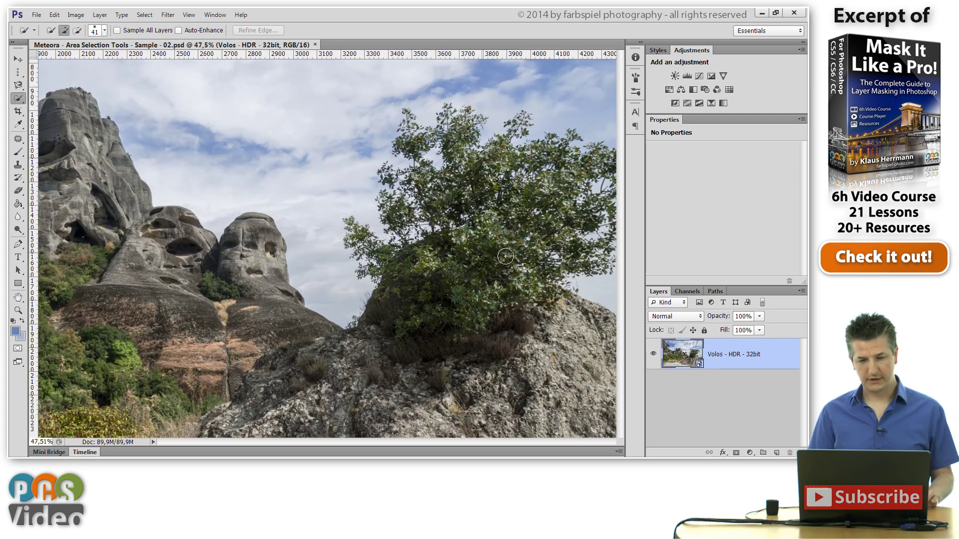
{"action": "scroll", "coordinate": [505, 256], "scroll_direction": "up", "scroll_amount": 1}
{"action": "left_click_drag", "start_coordinate": [505, 256], "coordinate": [366, 254]}
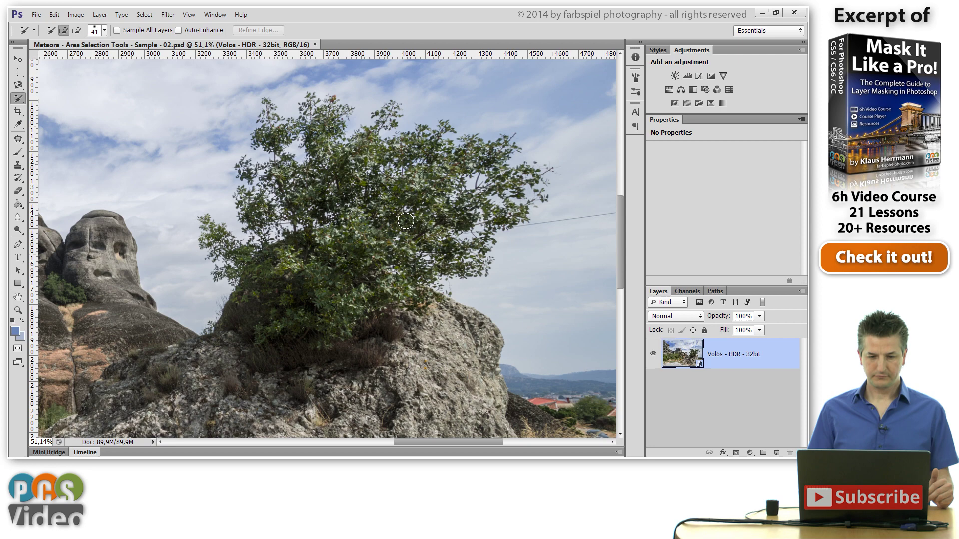
{"action": "scroll", "coordinate": [455, 258], "scroll_direction": "up", "scroll_amount": 3}
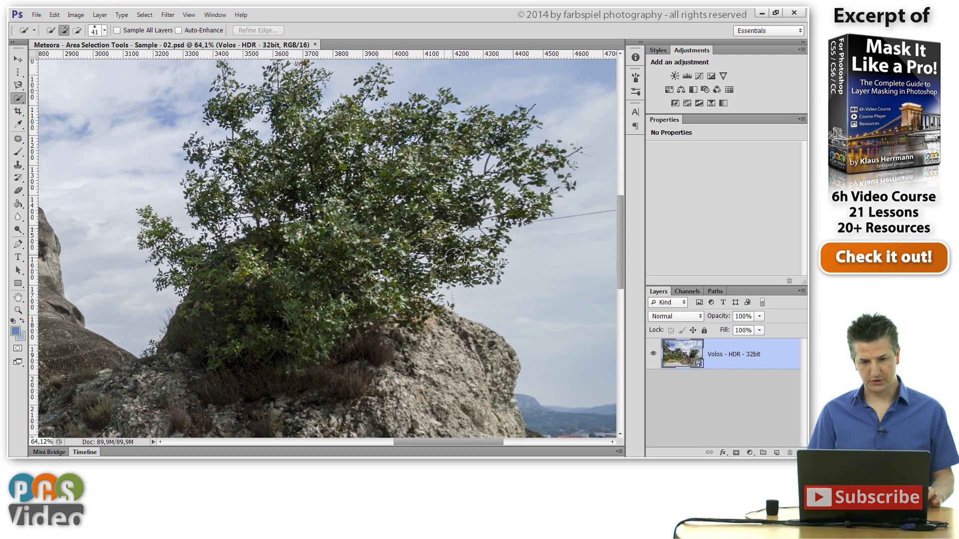
{"action": "left_click_drag", "start_coordinate": [445, 203], "coordinate": [440, 226]}
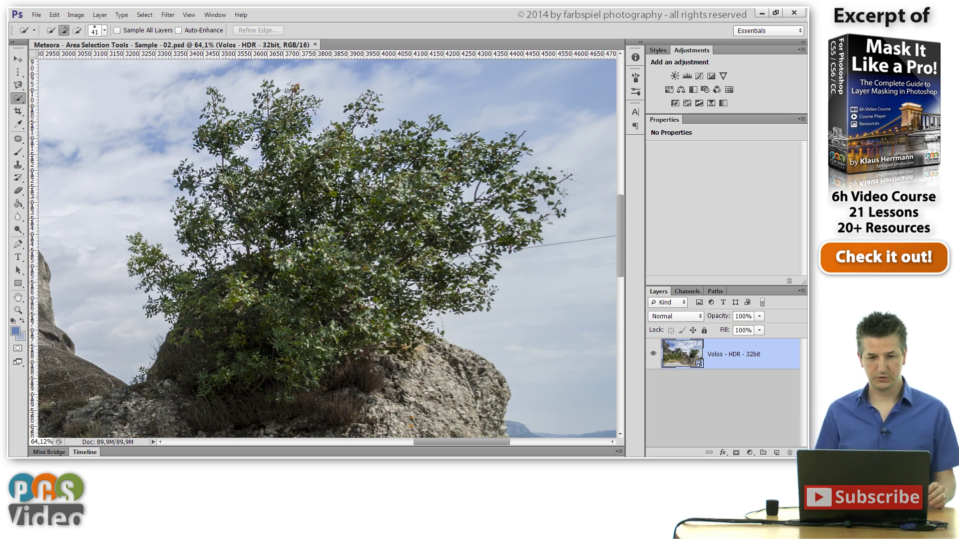
Open Color Range with Black Matte preview, sample a light cloud, and lower Range to 38%.
{"action": "left_click", "coordinate": [144, 15]}
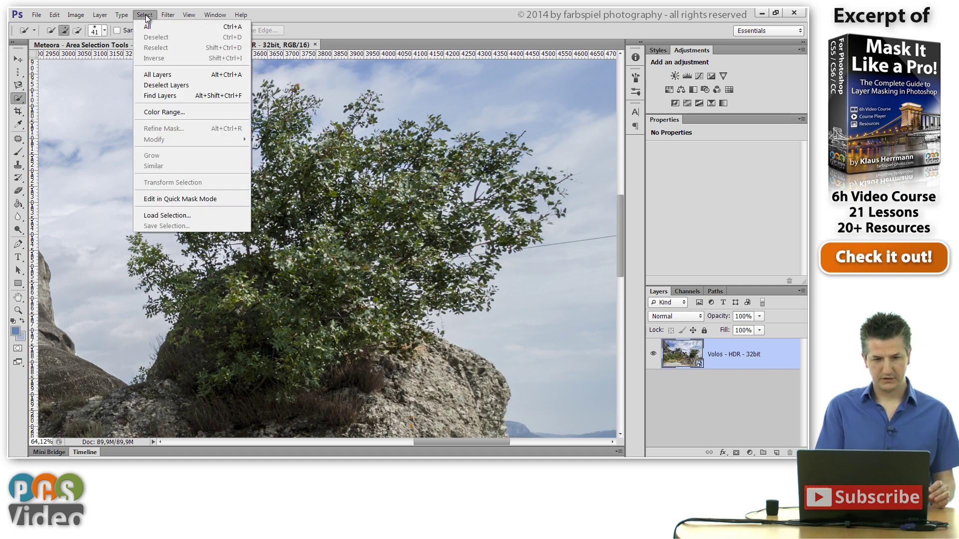
{"action": "left_click", "coordinate": [166, 112]}
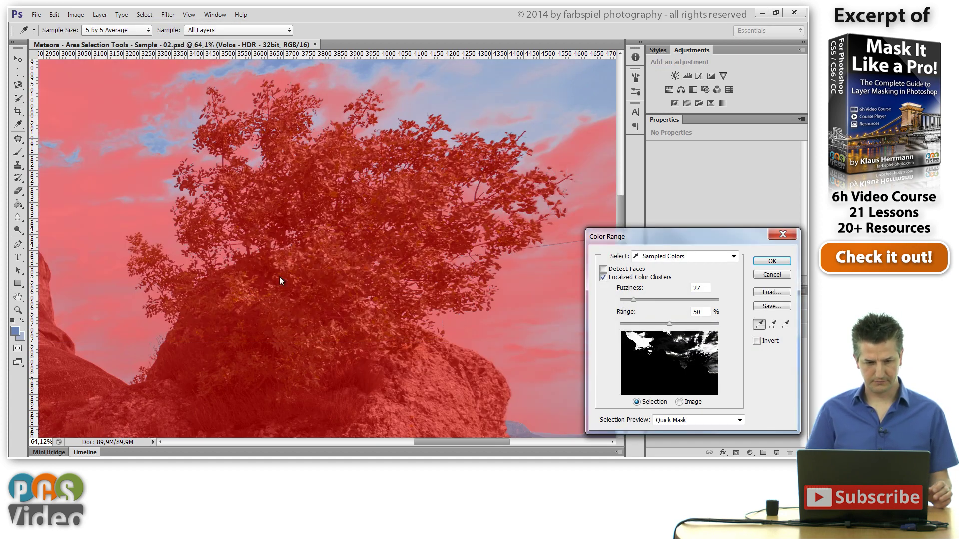
{"action": "left_click", "coordinate": [677, 421]}
{"action": "left_click", "coordinate": [679, 385]}
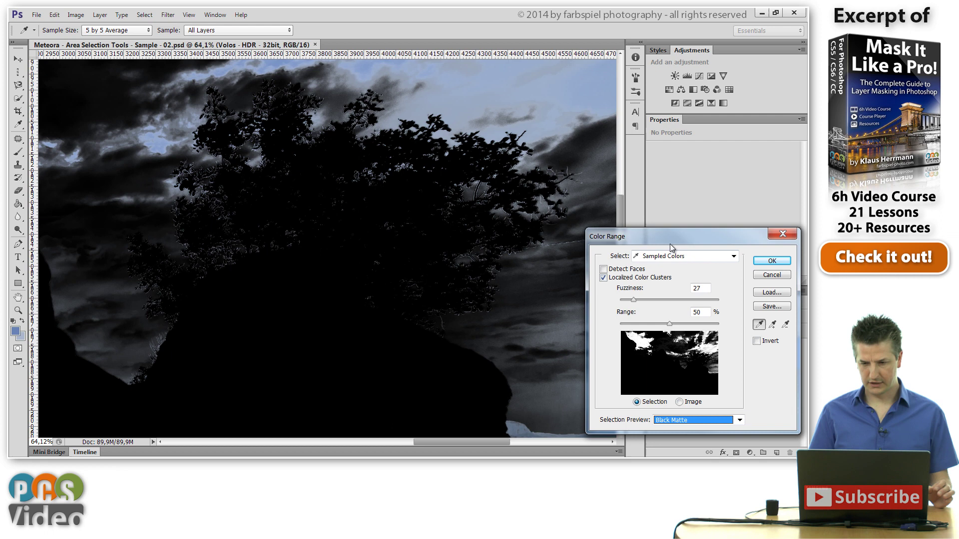
{"action": "left_click_drag", "start_coordinate": [681, 234], "coordinate": [686, 206]}
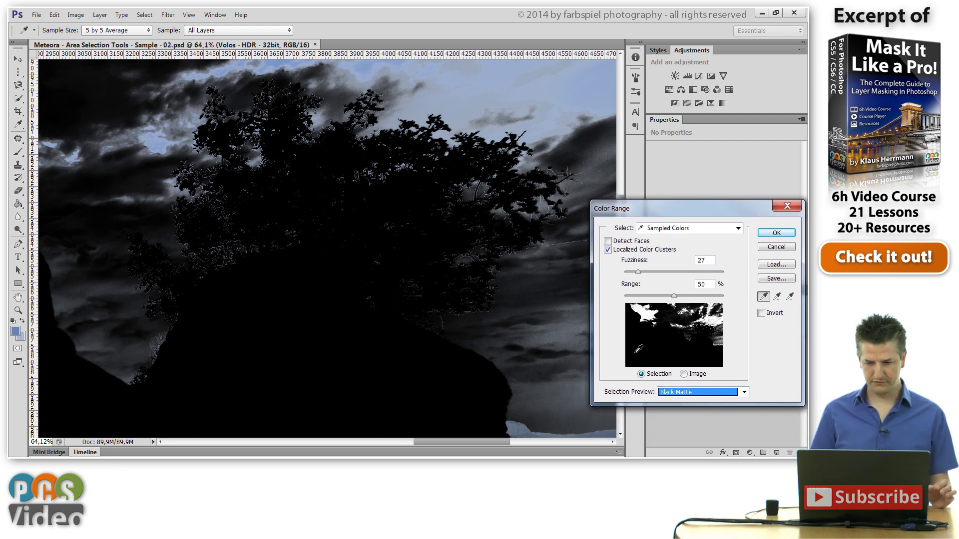
{"action": "left_click", "coordinate": [205, 159]}
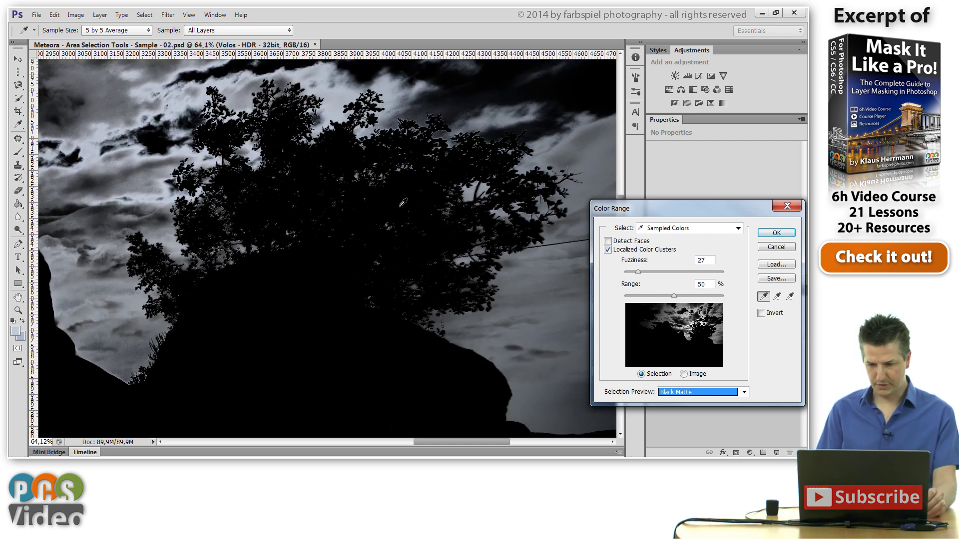
{"action": "left_click_drag", "start_coordinate": [673, 296], "coordinate": [665, 299]}
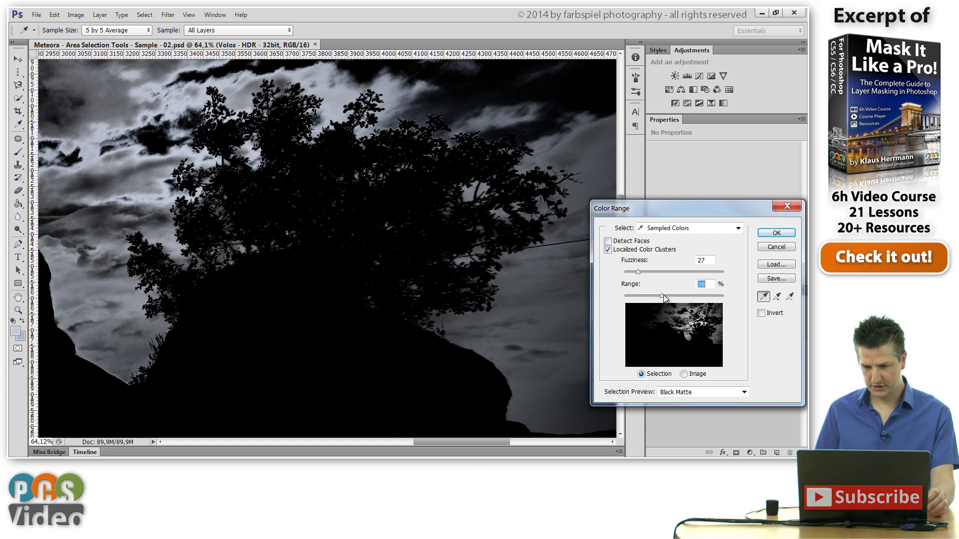
Add four more sky samples along the bush's left edge and top to the Color Range selection.
{"action": "left_click", "coordinate": [170, 208]}
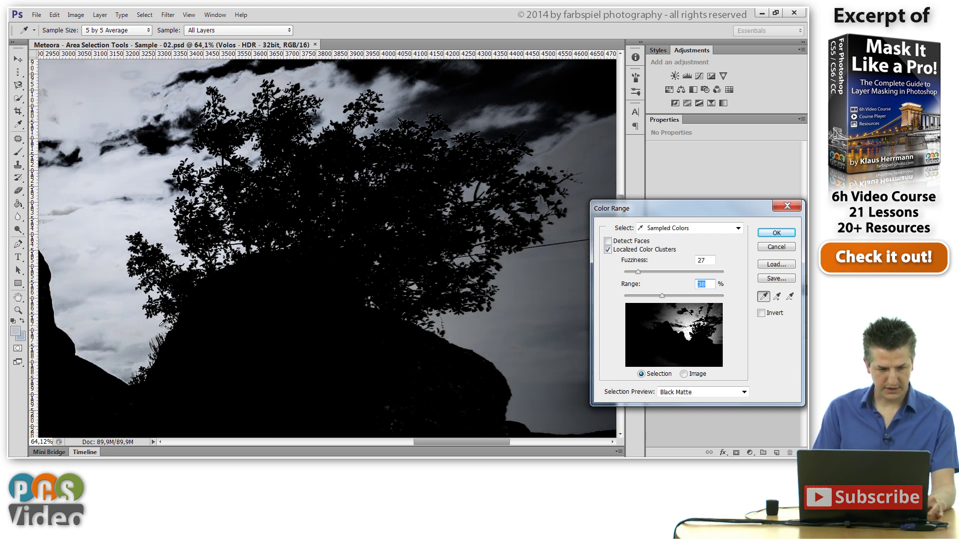
{"action": "left_click", "coordinate": [171, 181]}
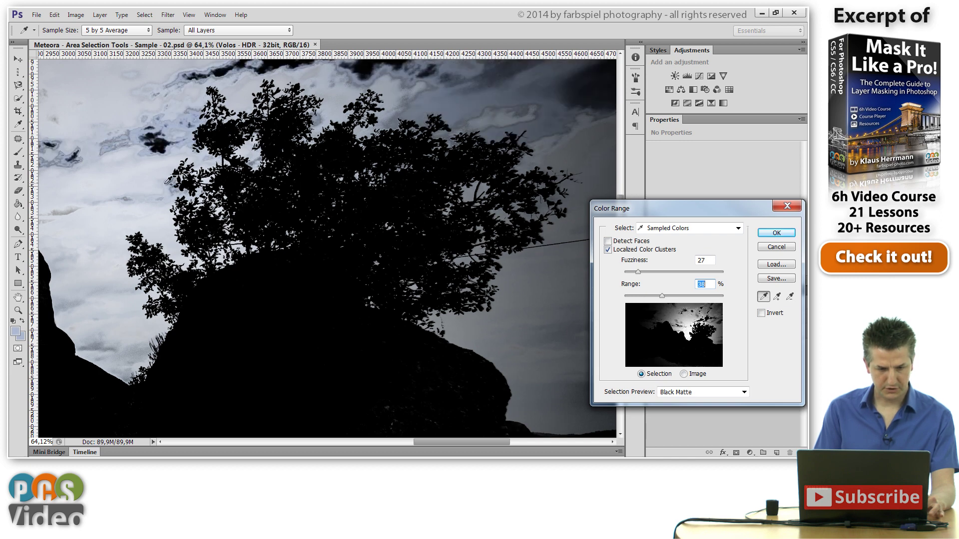
{"action": "left_click", "coordinate": [212, 154]}
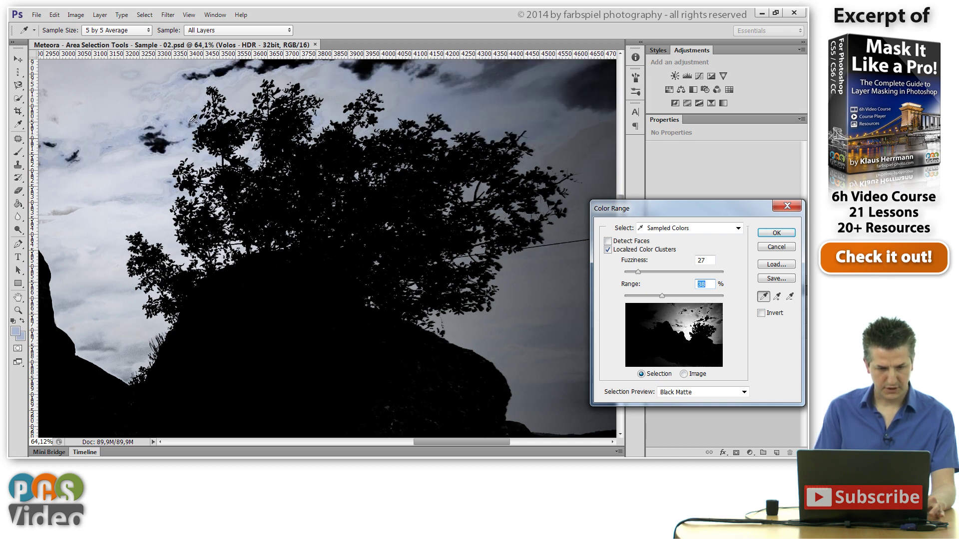
{"action": "left_click", "coordinate": [284, 93]}
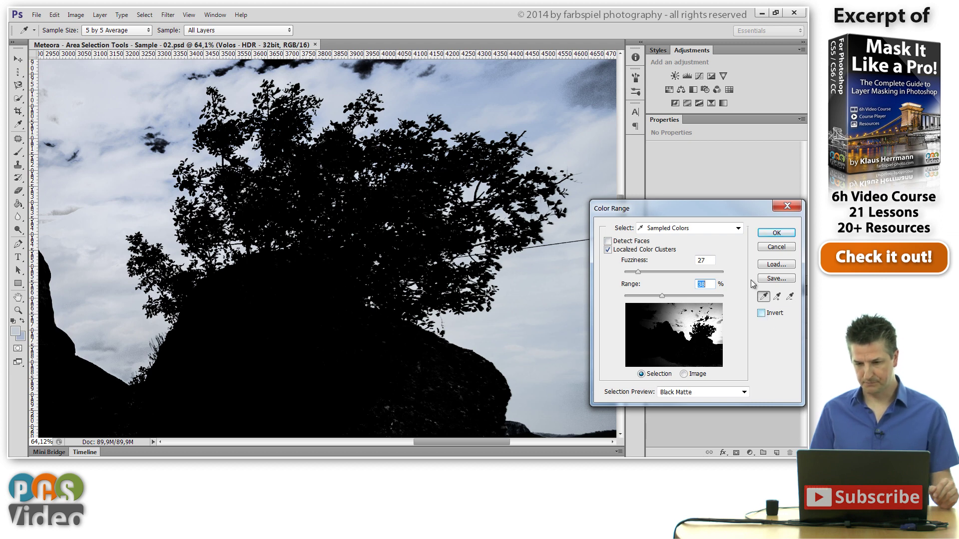
Invert the Color Range selection and apply it to select the bush and rock.
{"action": "left_click", "coordinate": [761, 313]}
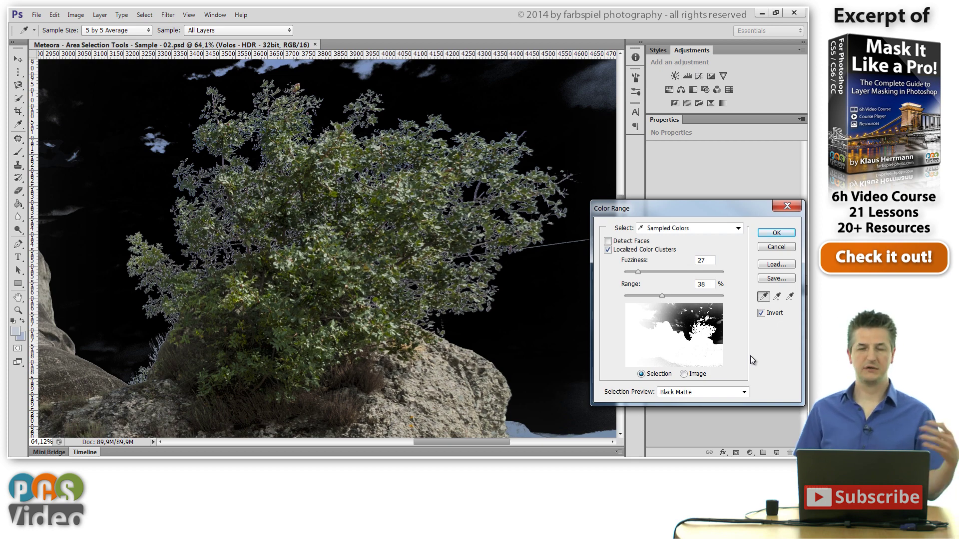
{"action": "left_click", "coordinate": [776, 234]}
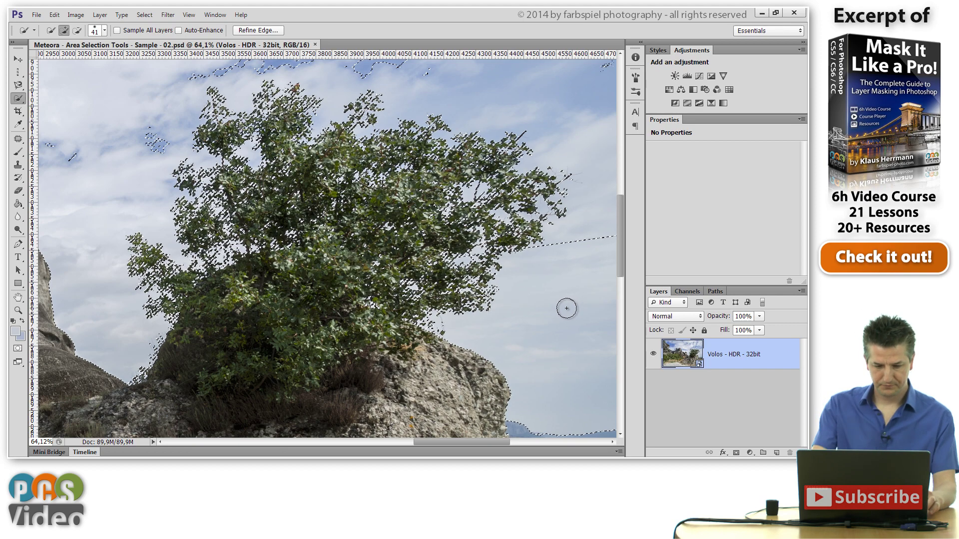
{"action": "key", "text": "ctrl+0"}
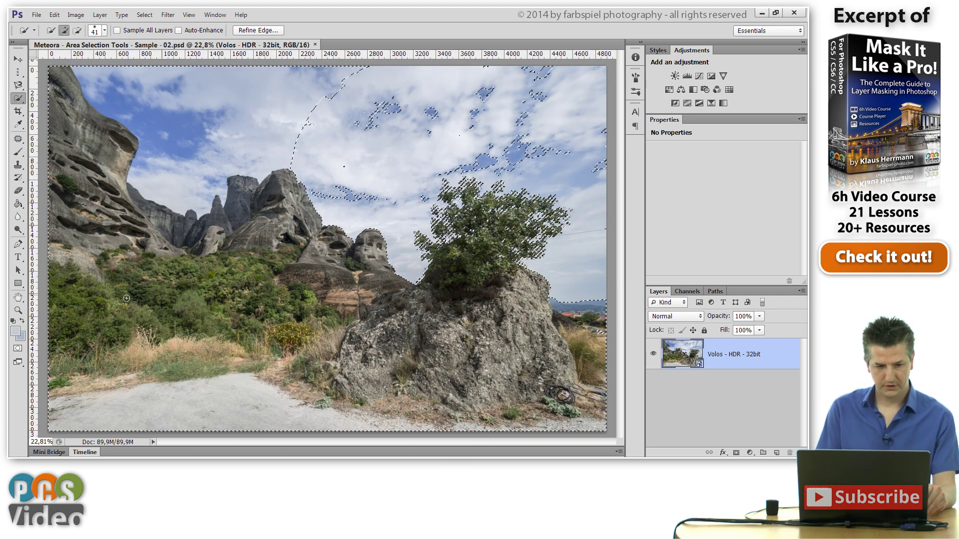
{"action": "left_click", "coordinate": [18, 349]}
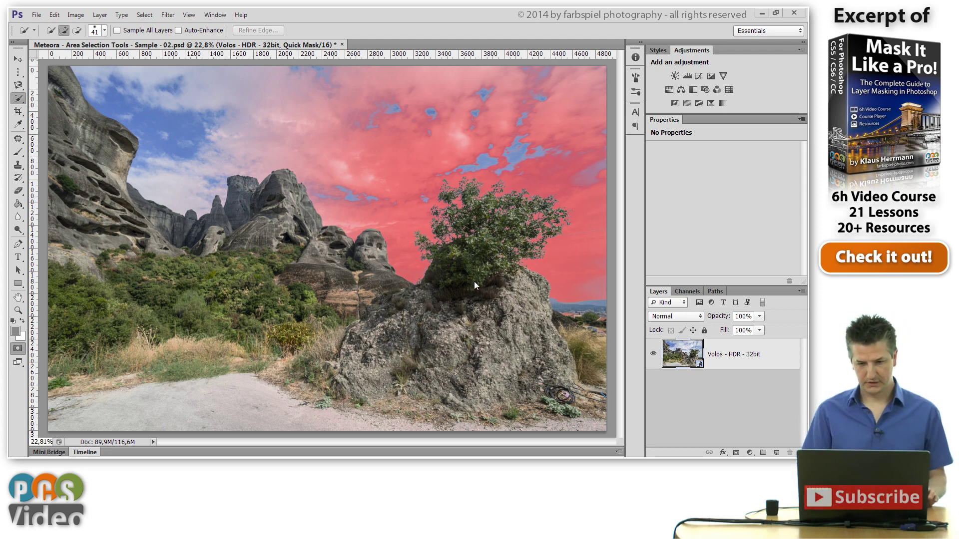
{"action": "left_click", "coordinate": [19, 349]}
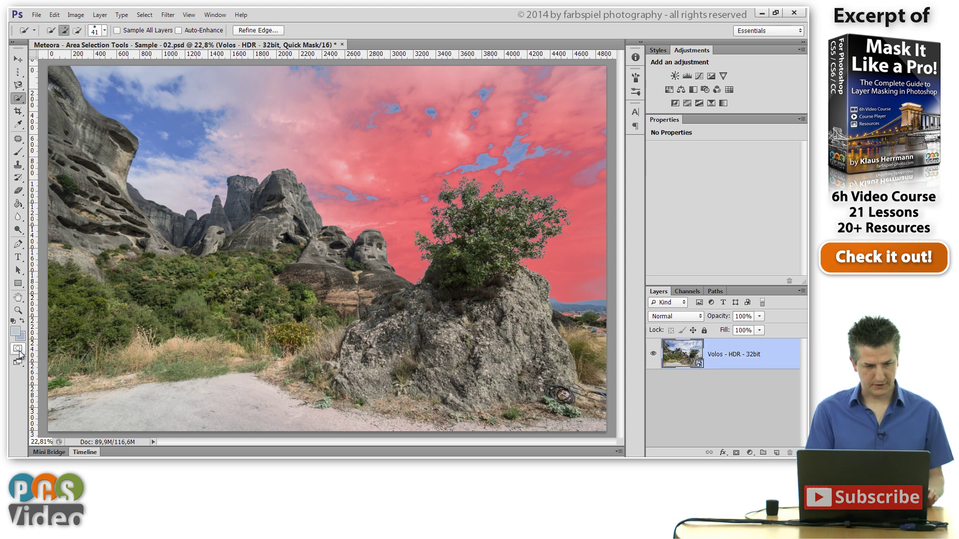
Zoom further into the bush and switch to the freehand Lasso Tool from the lasso flyout.
{"action": "scroll", "coordinate": [482, 225], "scroll_direction": "up", "scroll_amount": 5}
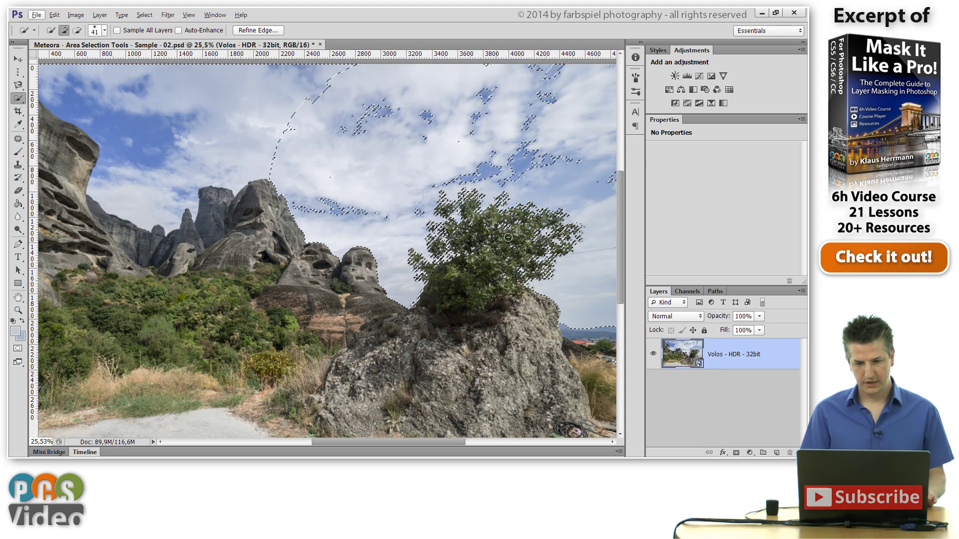
{"action": "scroll", "coordinate": [578, 279], "scroll_direction": "up", "scroll_amount": 5}
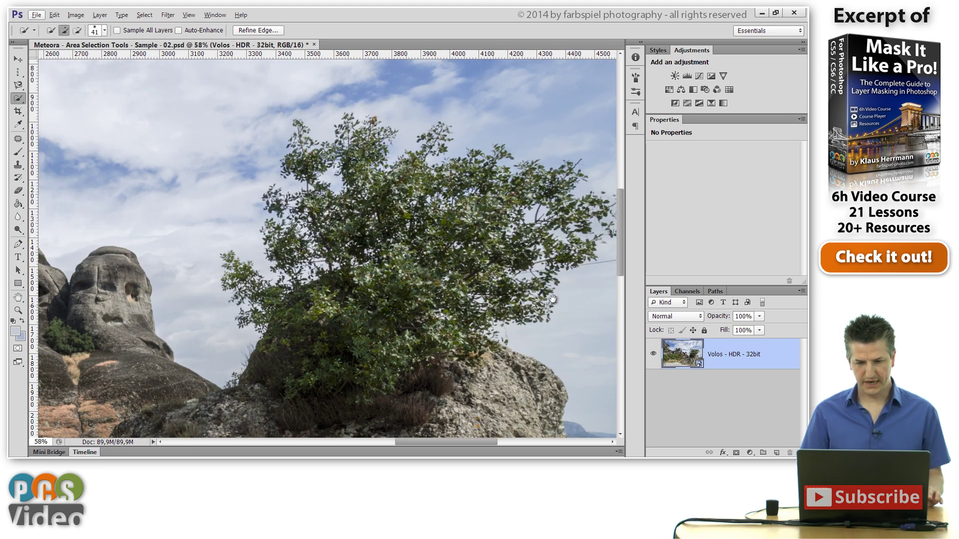
{"action": "scroll", "coordinate": [569, 285], "scroll_direction": "up", "scroll_amount": 1}
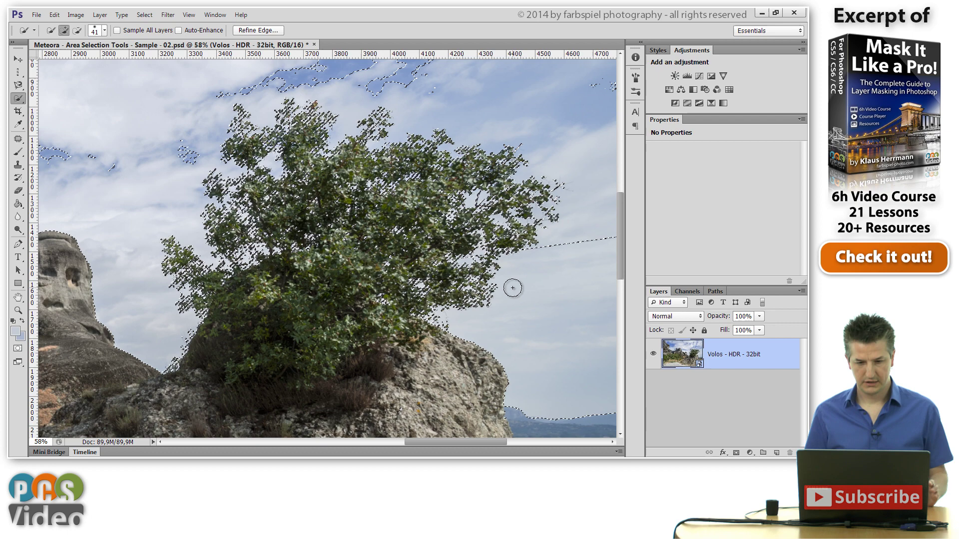
{"action": "left_click", "coordinate": [19, 86]}
{"action": "left_click", "coordinate": [62, 84]}
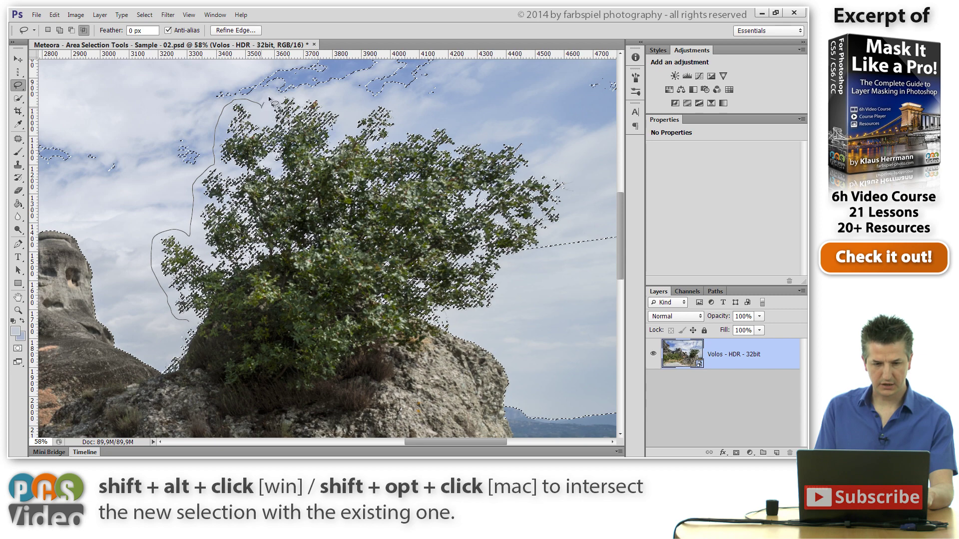
Shift+Alt lasso around the bush and rock top to intersect the selection down to the bush.
{"action": "left_click_drag", "start_coordinate": [293, 93], "coordinate": [319, 93]}
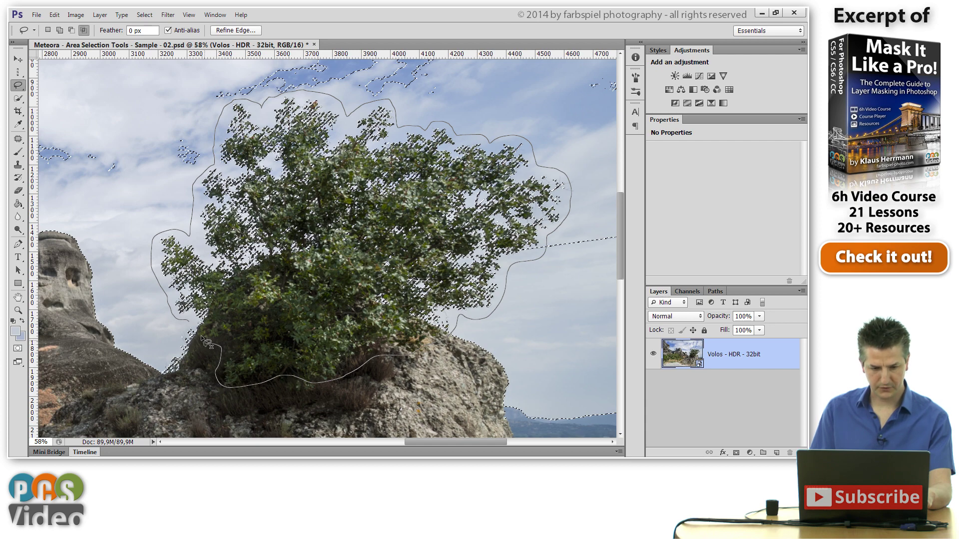
{"action": "left_click_drag", "start_coordinate": [199, 331], "coordinate": [201, 334]}
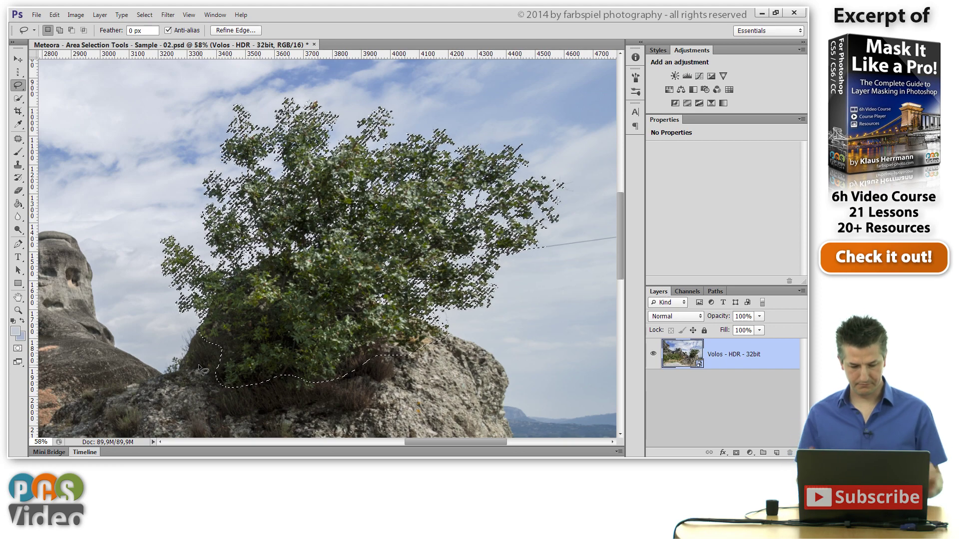
{"action": "left_click", "coordinate": [18, 351]}
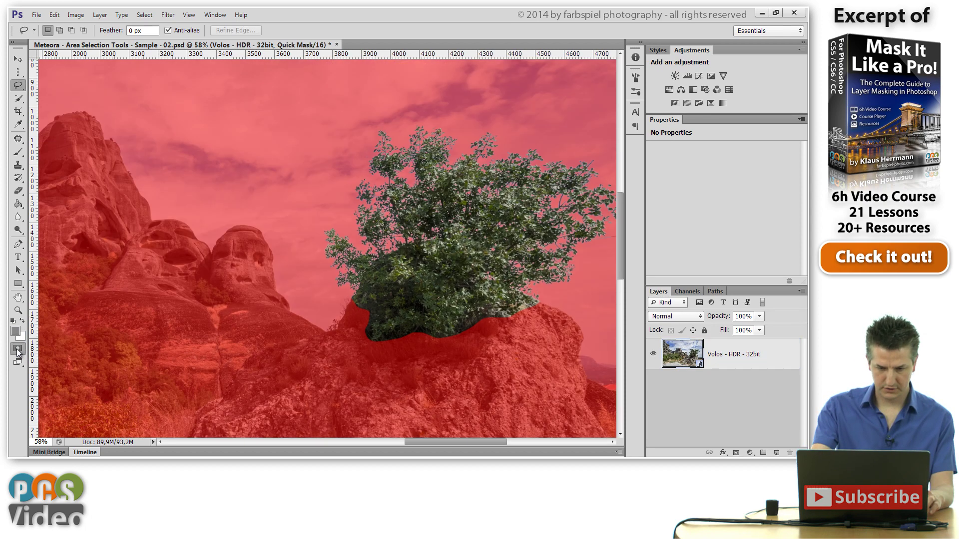
{"action": "key", "text": "ctrl+0"}
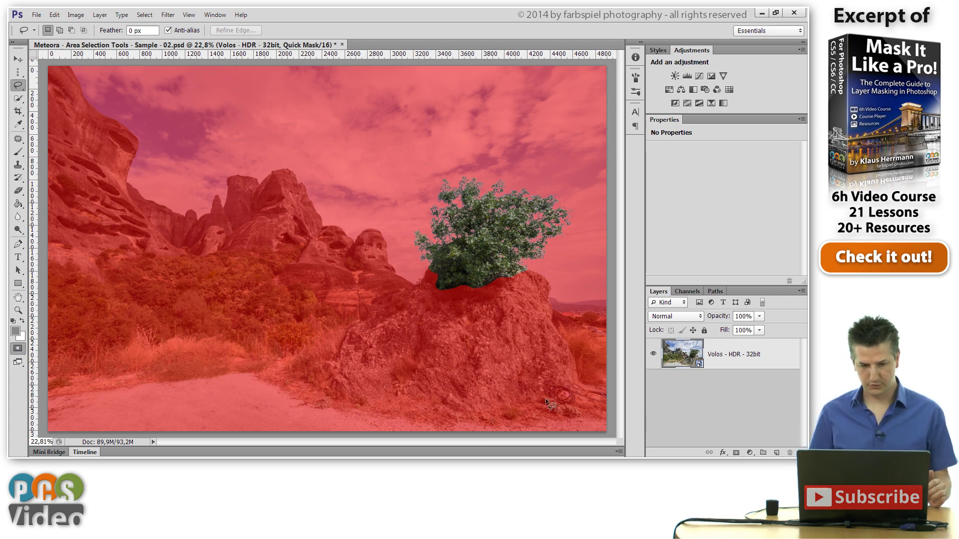
{"action": "left_click", "coordinate": [18, 349]}
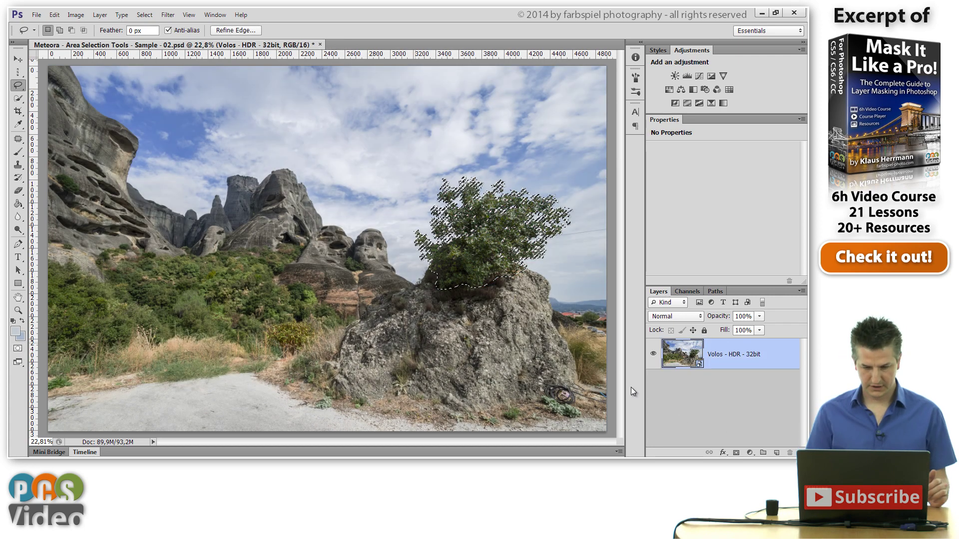
Create Group 1 masked by the bush selection, then view the mask alone, zoomed and centred.
{"action": "left_click", "coordinate": [763, 452]}
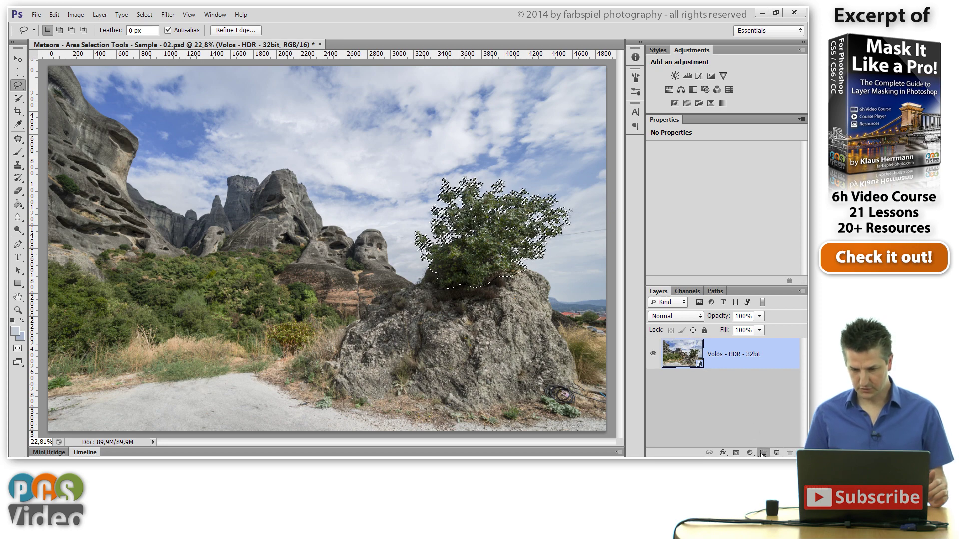
{"action": "left_click", "coordinate": [737, 452]}
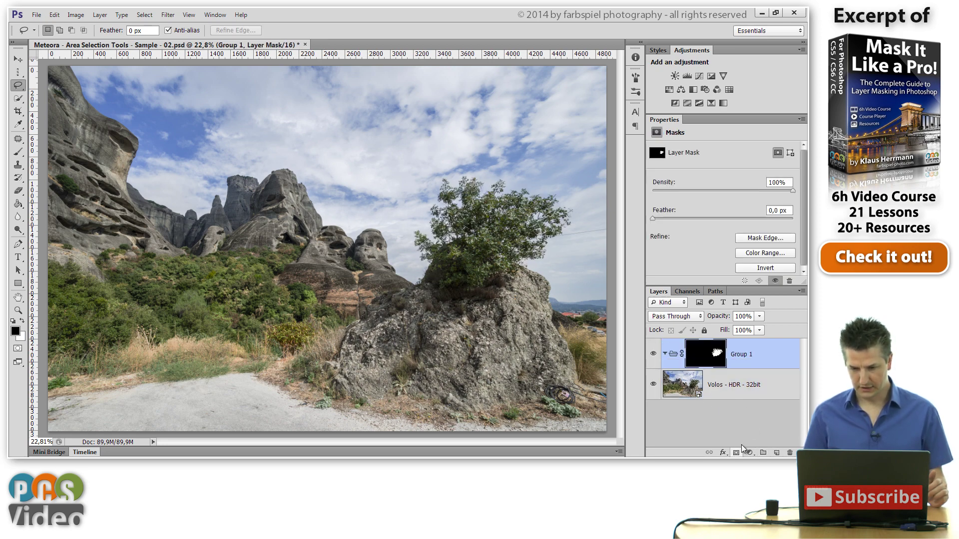
{"action": "left_click", "coordinate": [715, 358], "text": "alt"}
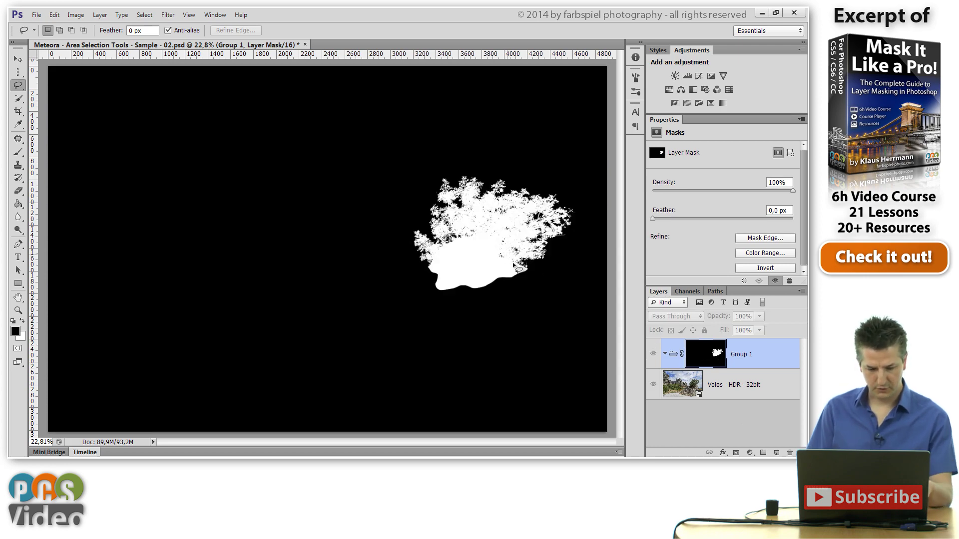
{"action": "scroll", "coordinate": [513, 270], "scroll_direction": "up", "scroll_amount": 5}
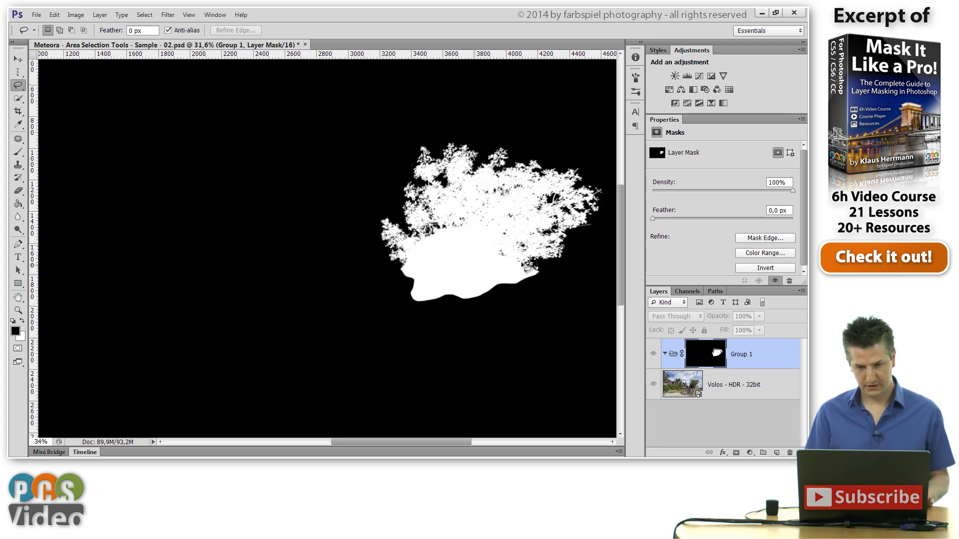
{"action": "left_click_drag", "start_coordinate": [541, 232], "coordinate": [437, 268]}
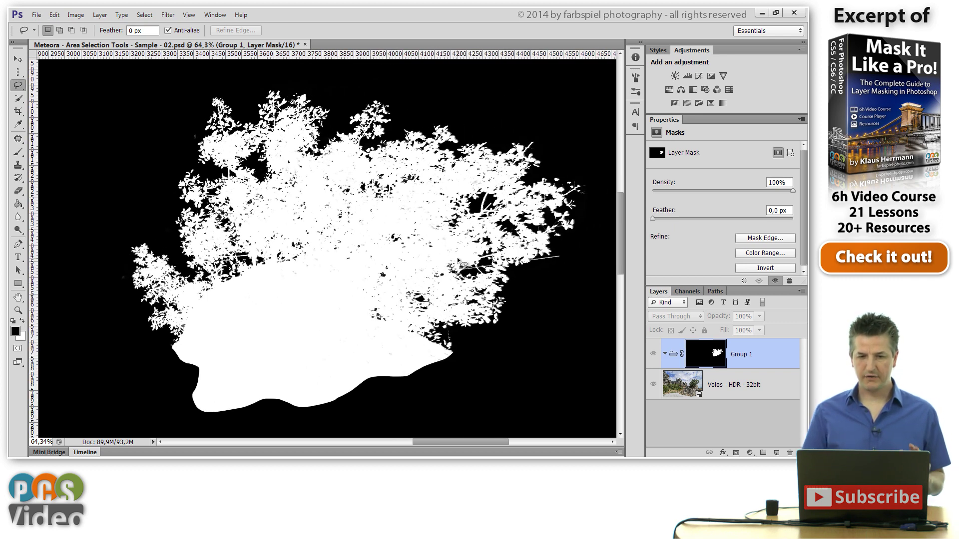